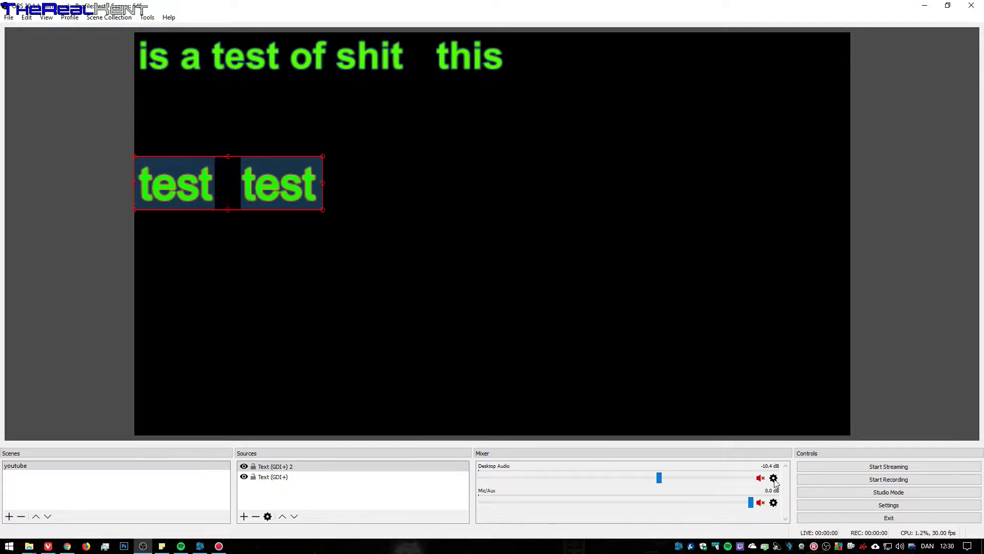
- Check the Desktop Audio gear options, then bring up the Edit menu listing Advanced Audio Properties
click(775, 481)
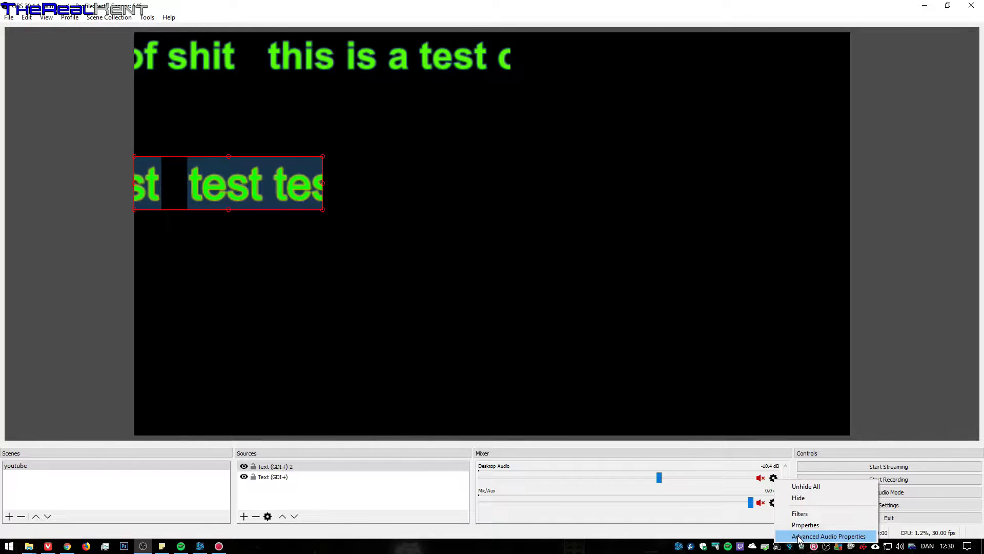
click(13, 20)
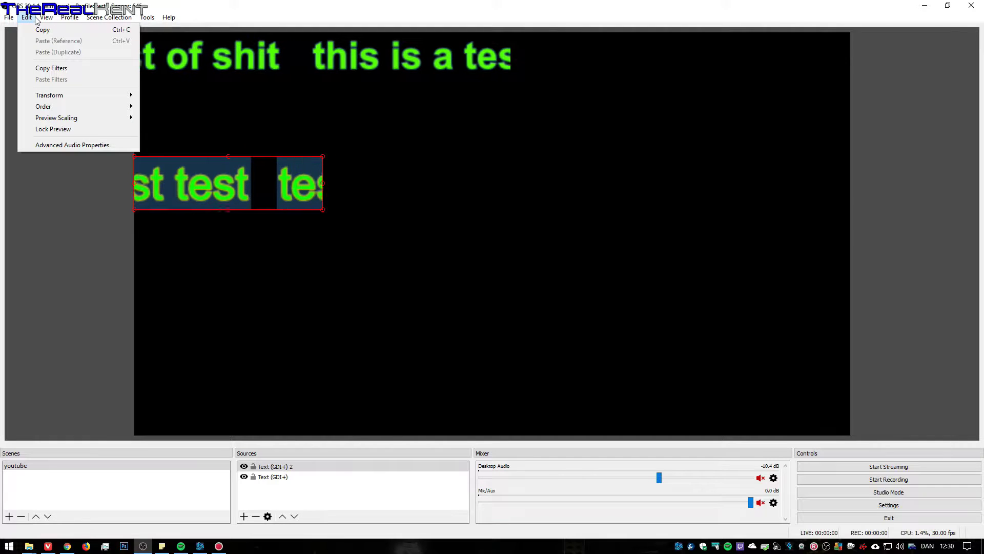
- Open Advanced Audio Properties, shift the dialog left, and drop Desktop Audio to 26%
click(48, 146)
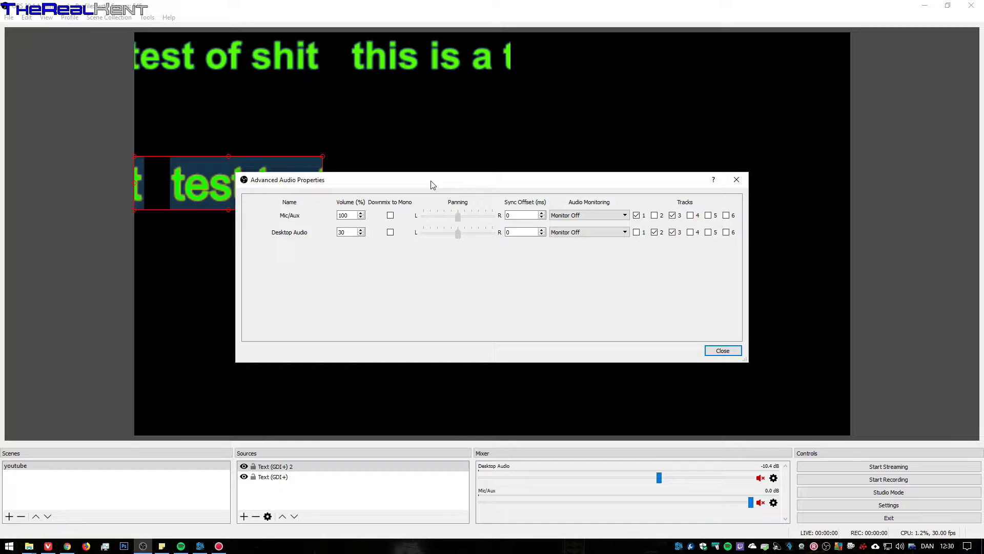
drag(436, 183, 415, 187)
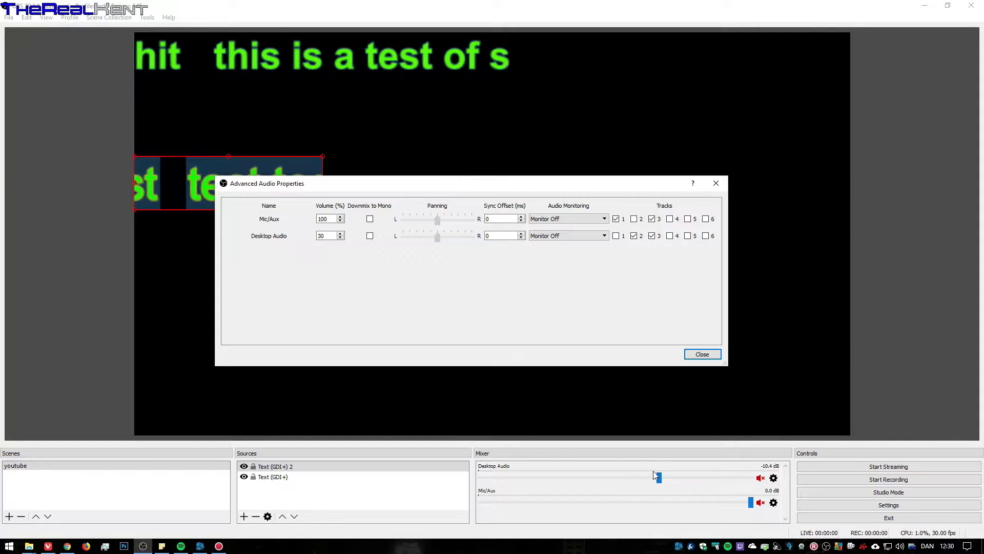
mouse_move(660, 479)
mouse_down()
mouse_move(645, 477)
mouse_move(653, 478)
mouse_up()
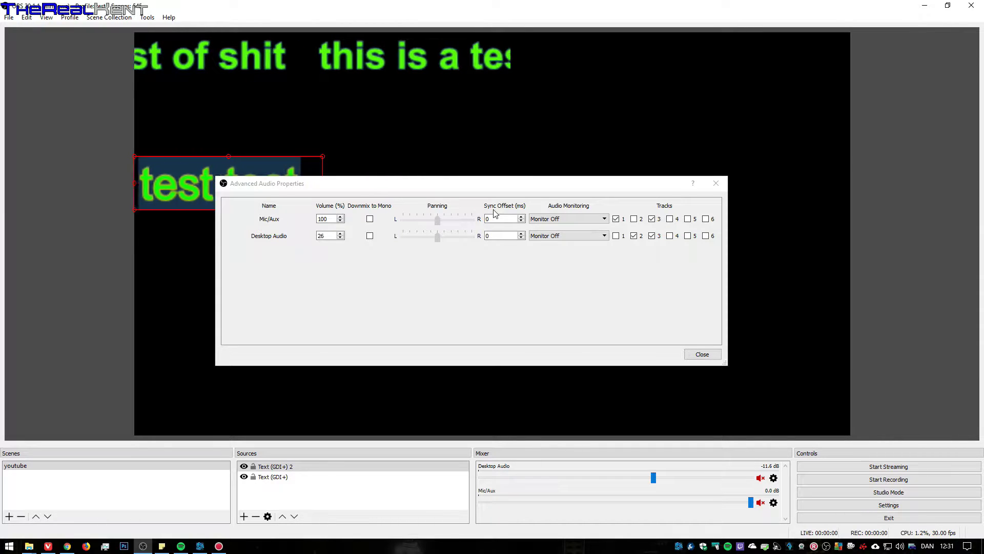
click(521, 220)
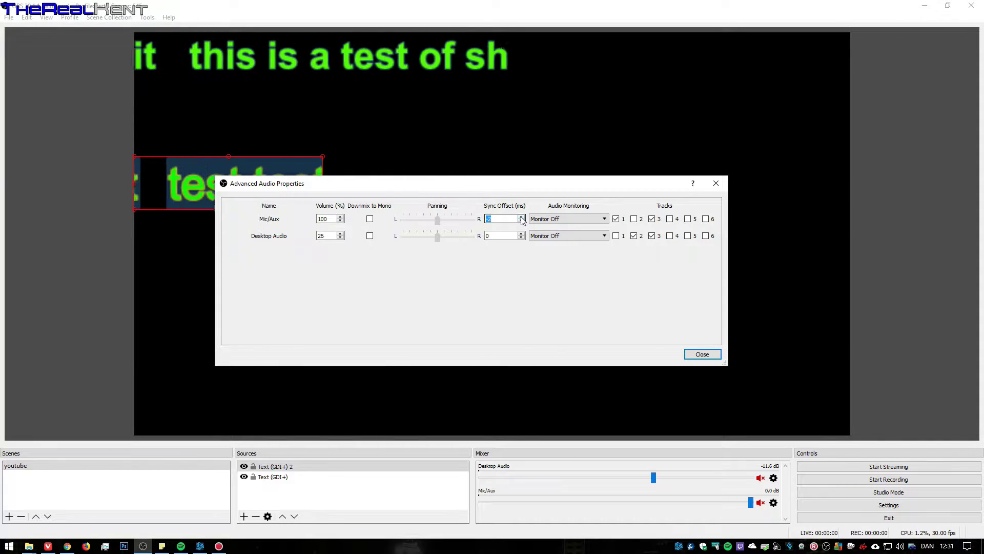
click(521, 221)
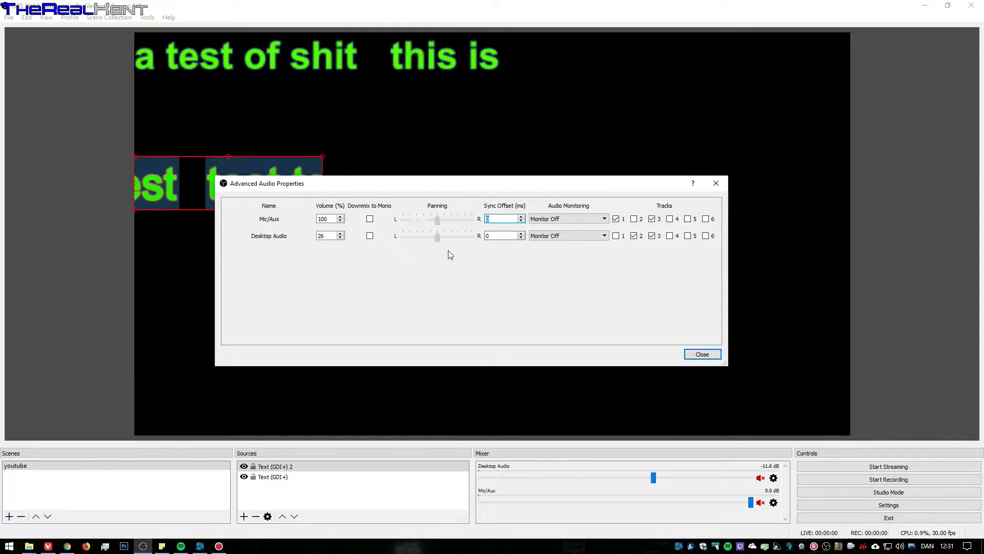
click(435, 220)
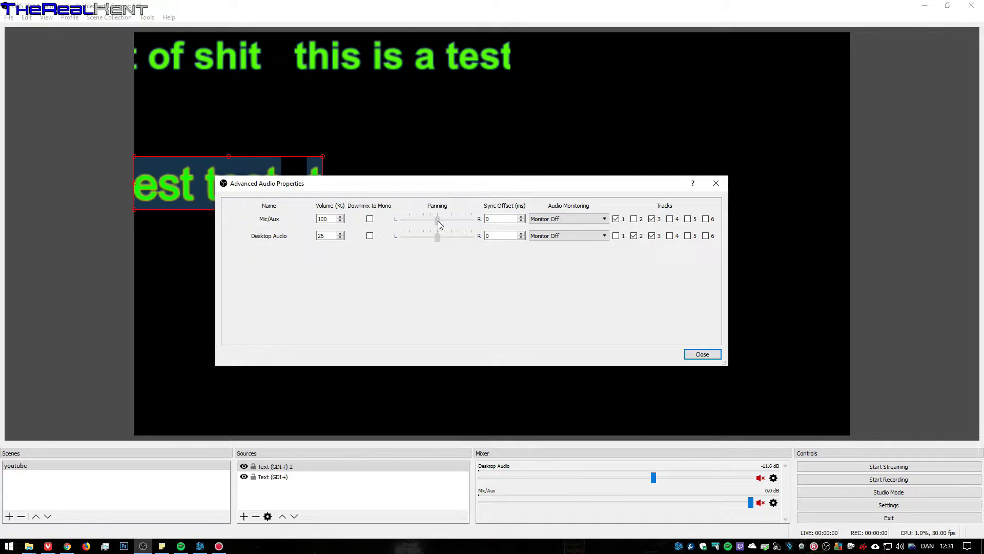
- Lower the Mic/Aux and Desktop Audio volumes and set the Mic/Aux sync offset to -2 ms
drag(653, 477, 624, 477)
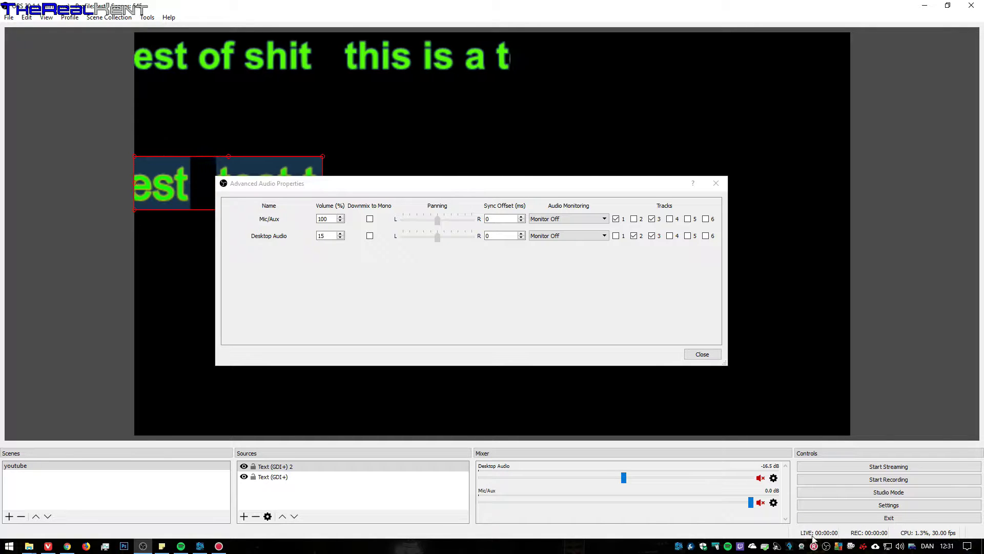
drag(751, 502, 669, 501)
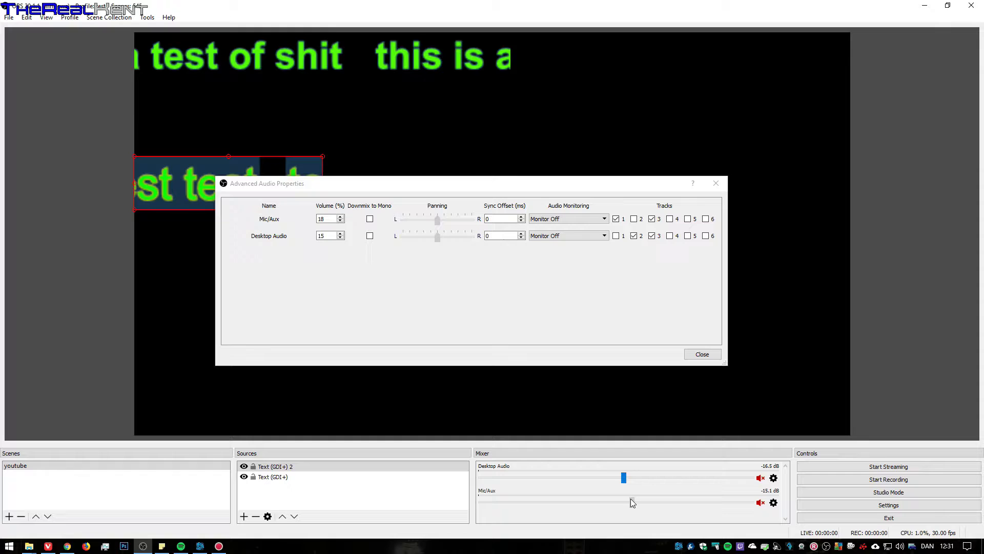
drag(648, 502, 601, 477)
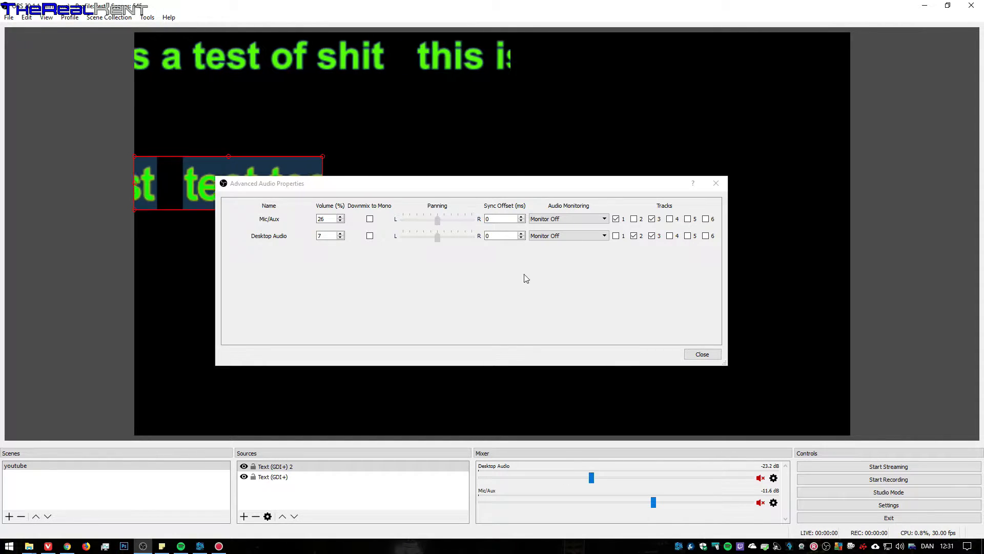
click(522, 221)
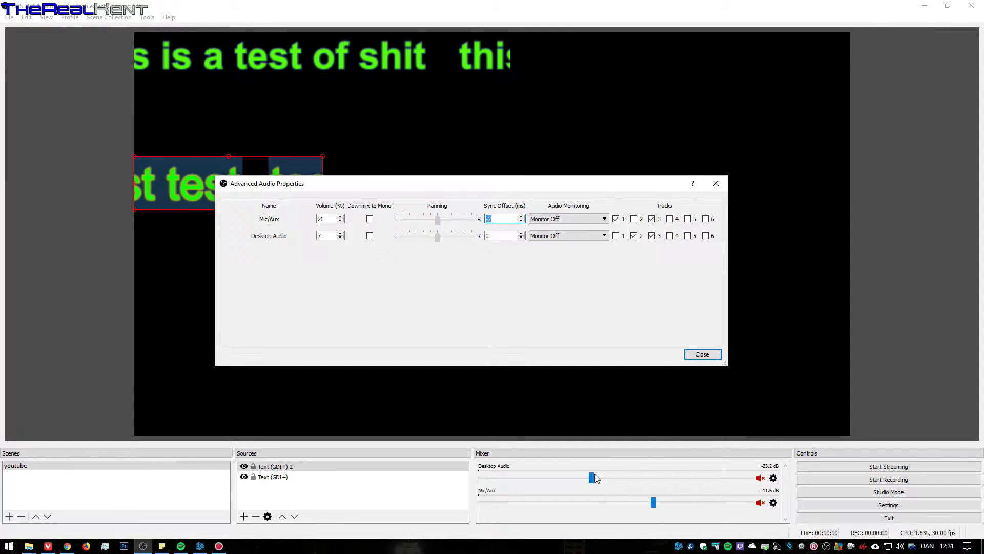
- Settle Mic/Aux volume at 18% and Desktop Audio volume at 46%
drag(653, 502, 598, 502)
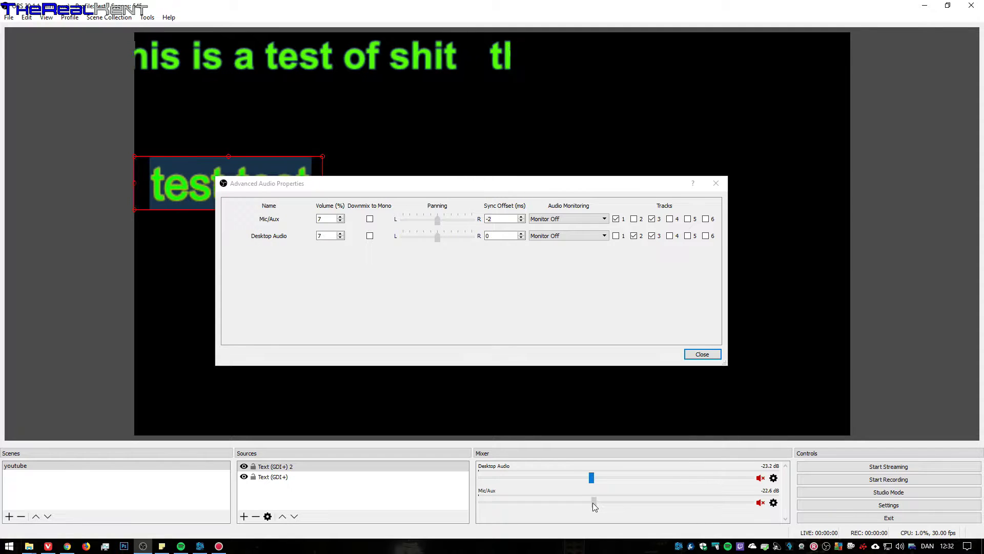
click(591, 503)
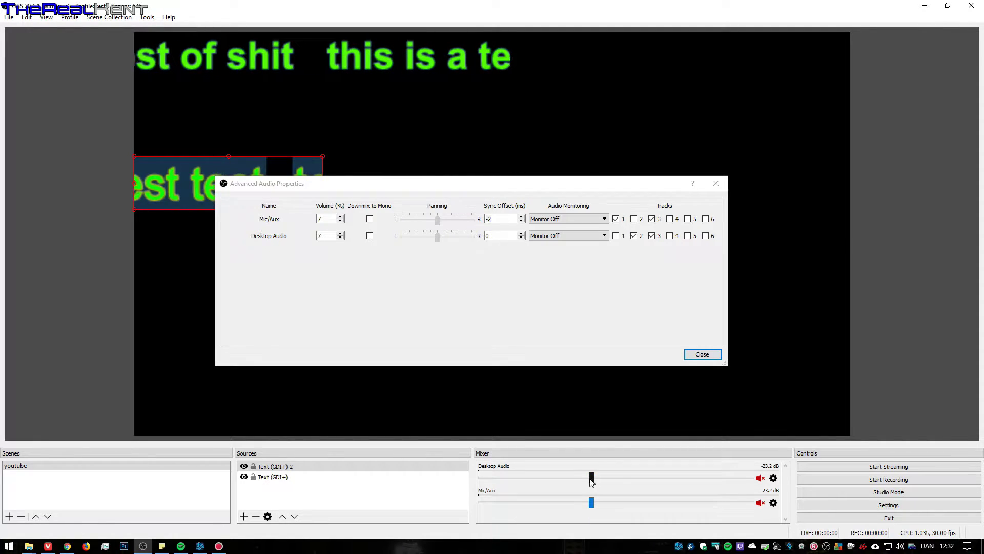
drag(591, 478, 622, 485)
click(688, 477)
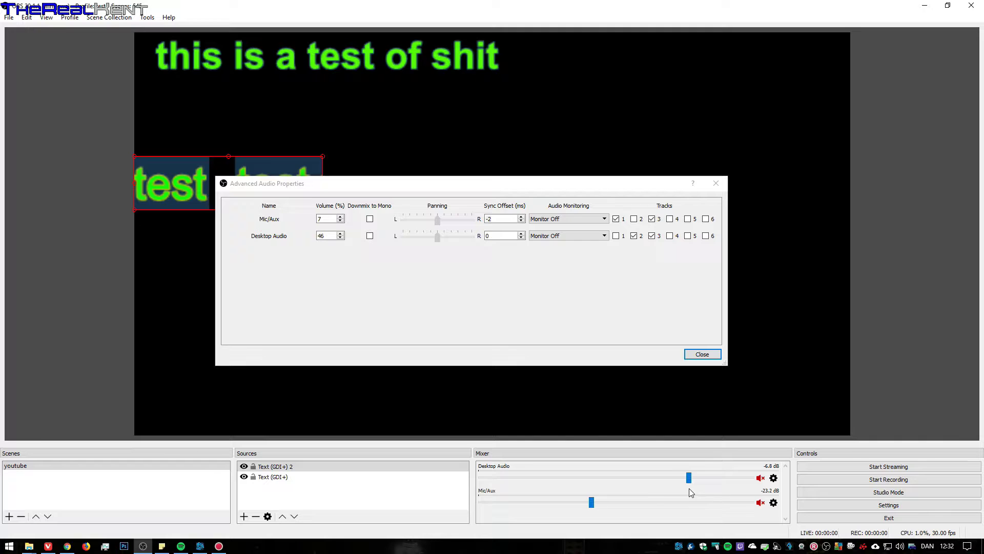
drag(591, 502, 632, 502)
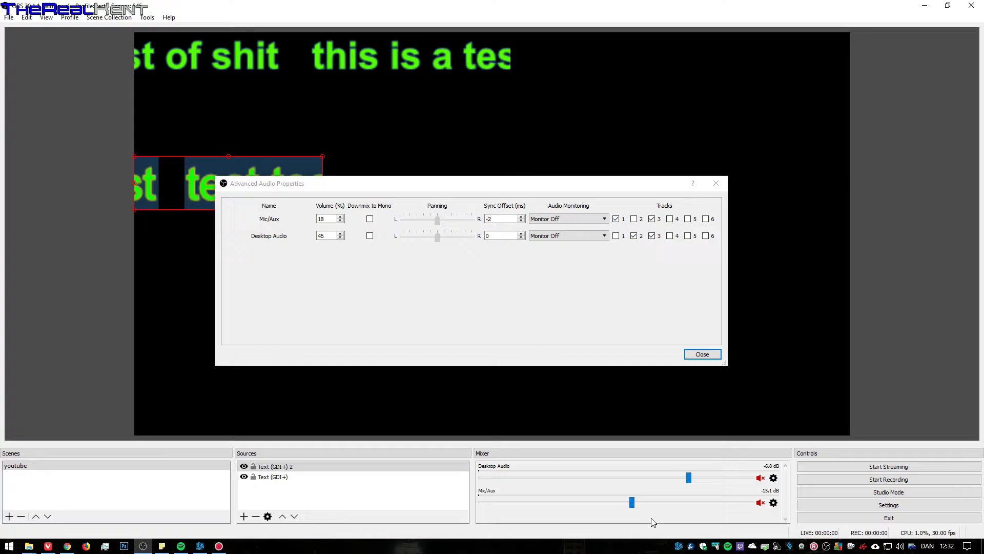
- Bring Mic/Aux volume to 20% and move its sync offset to 2 ms, then back to 0 ms
click(521, 217)
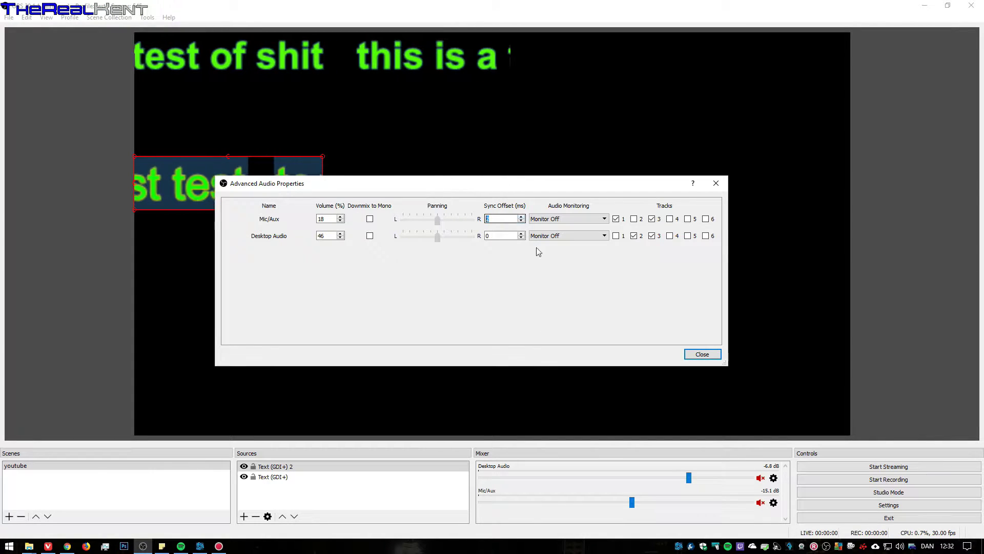
click(633, 507)
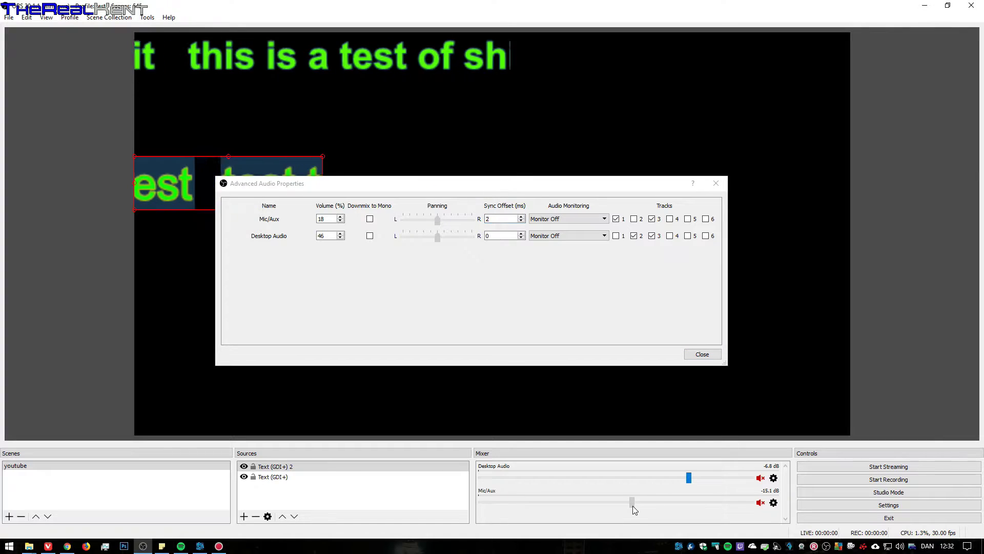
drag(651, 502, 682, 503)
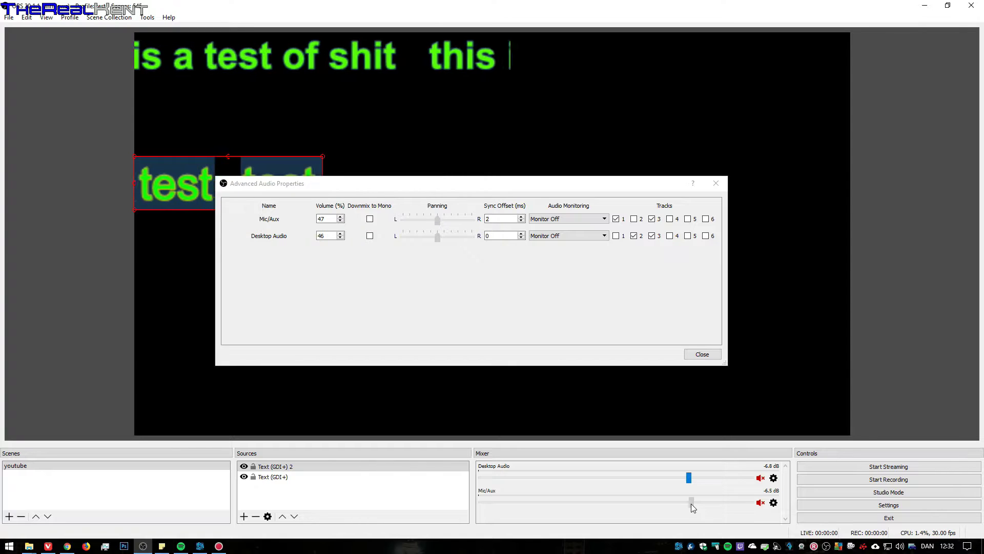
drag(691, 503, 637, 503)
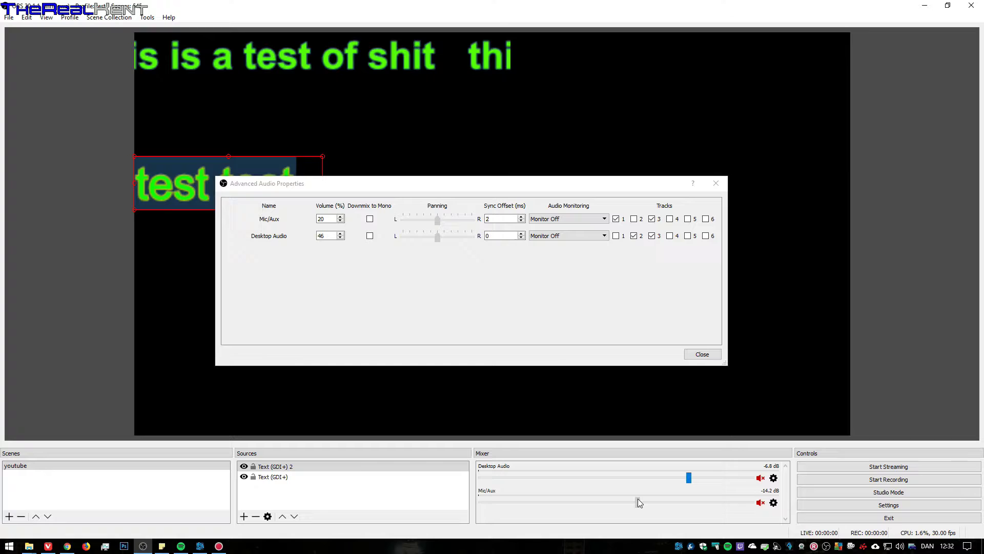
double_click(521, 221)
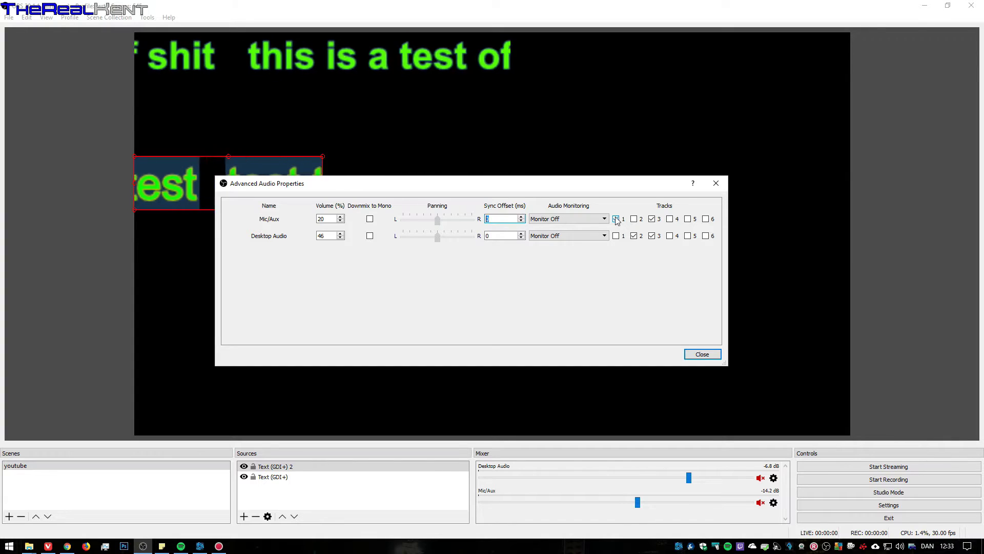
- Add Mic/Aux to track 1, toggle Desktop Audio track 2, and clear then re-check track 3 for both
click(616, 219)
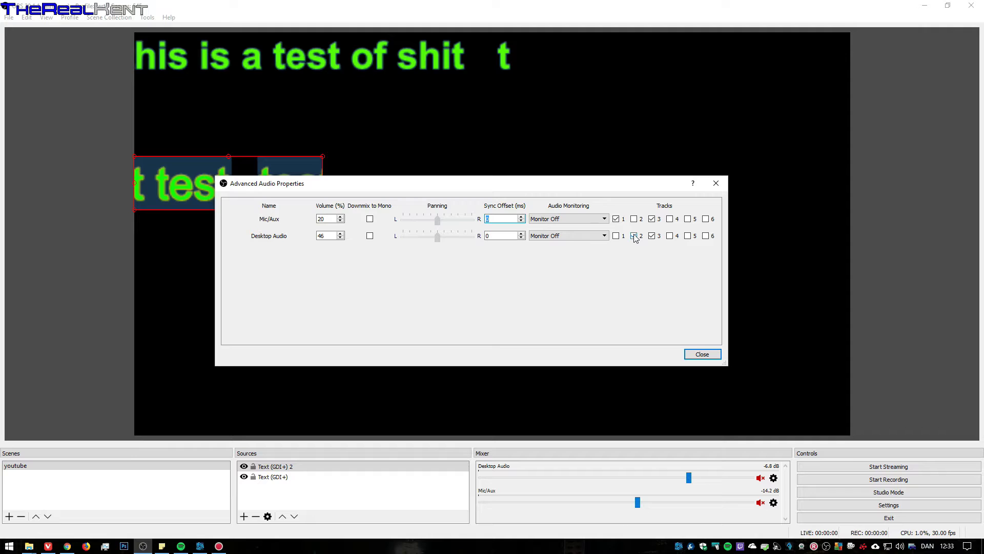
click(634, 236)
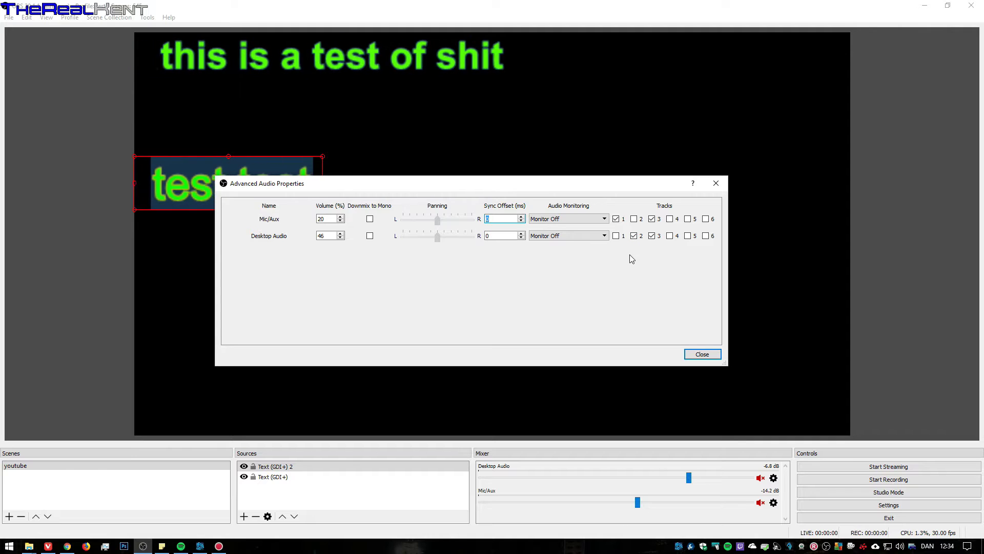
click(652, 236)
click(652, 219)
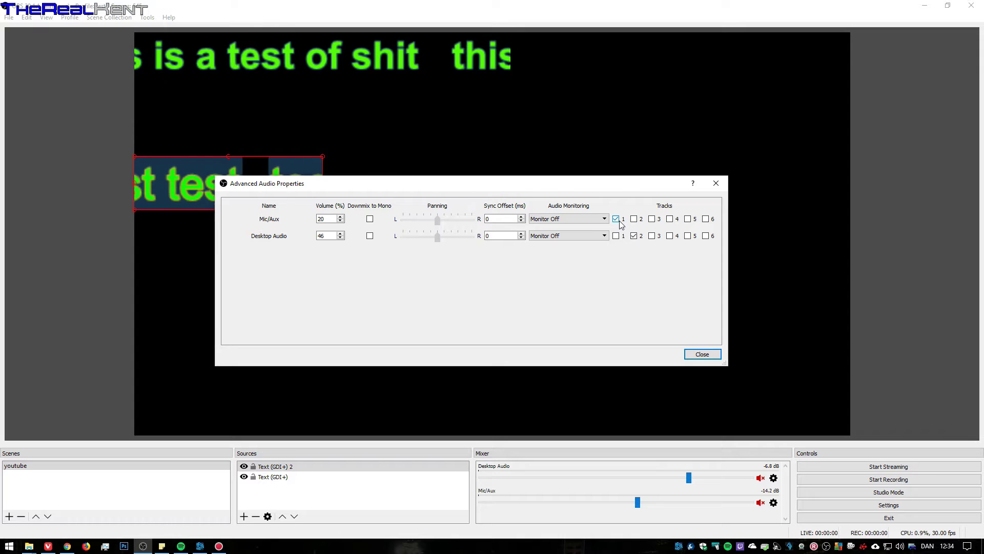
click(653, 235)
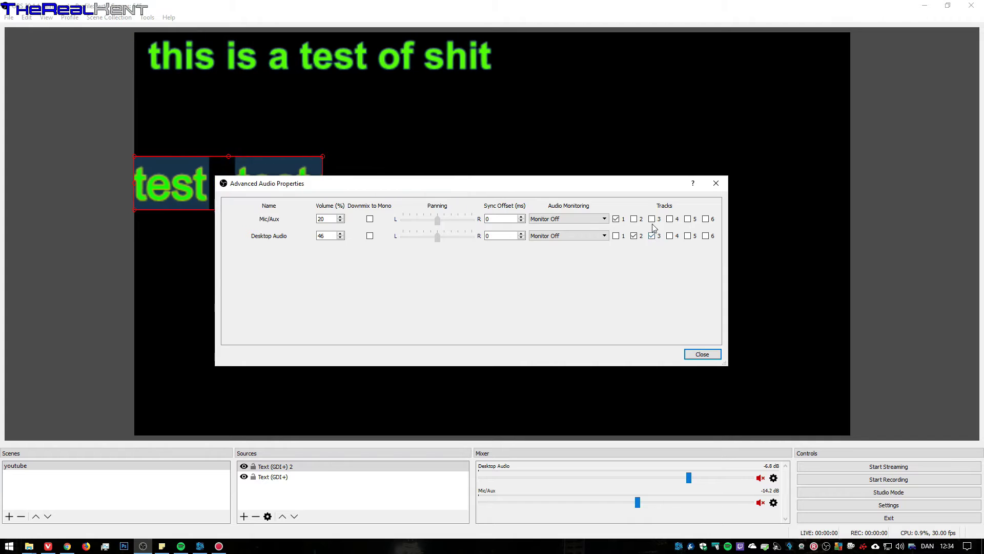
click(653, 220)
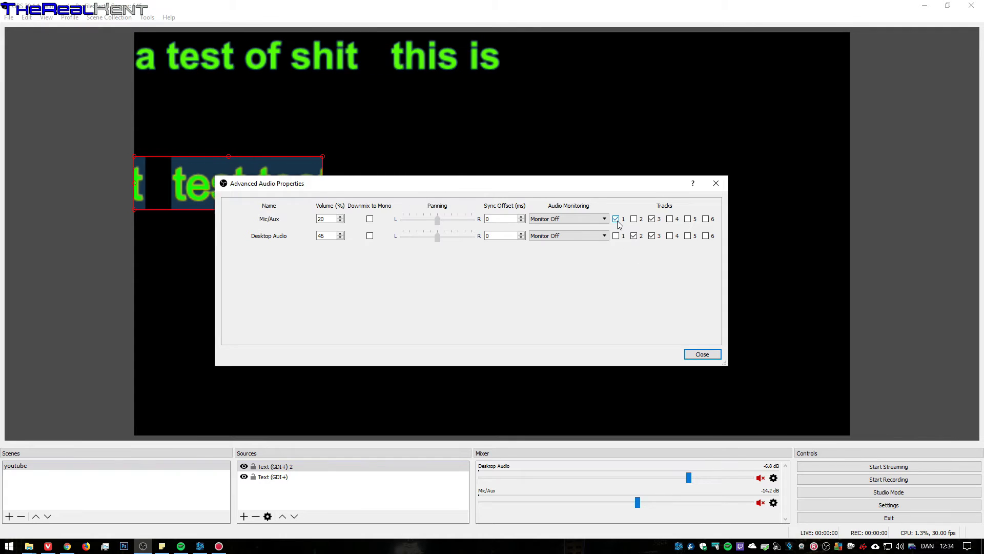
- Clear track 3 for Desktop Audio and Mic/Aux, then re-enable it for Desktop Audio
click(652, 236)
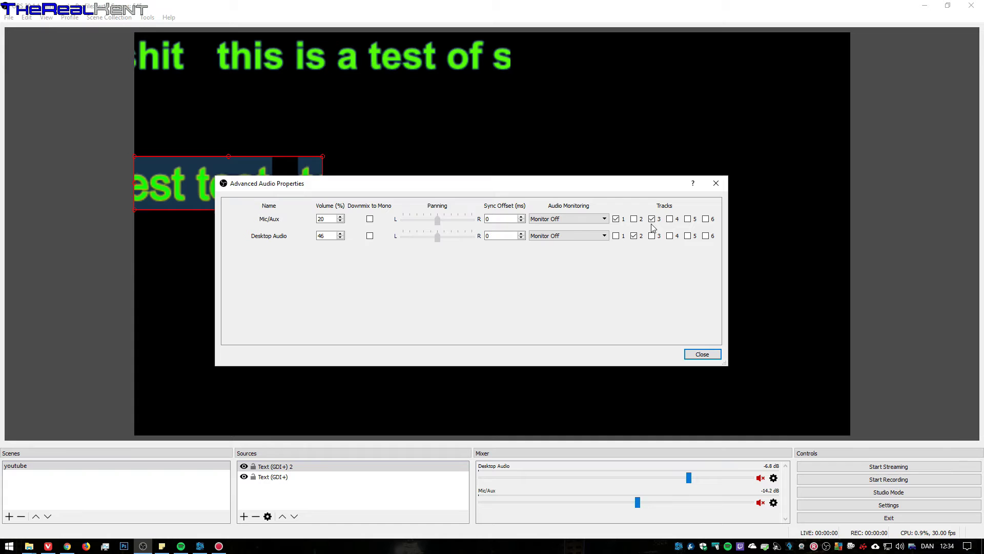
click(651, 220)
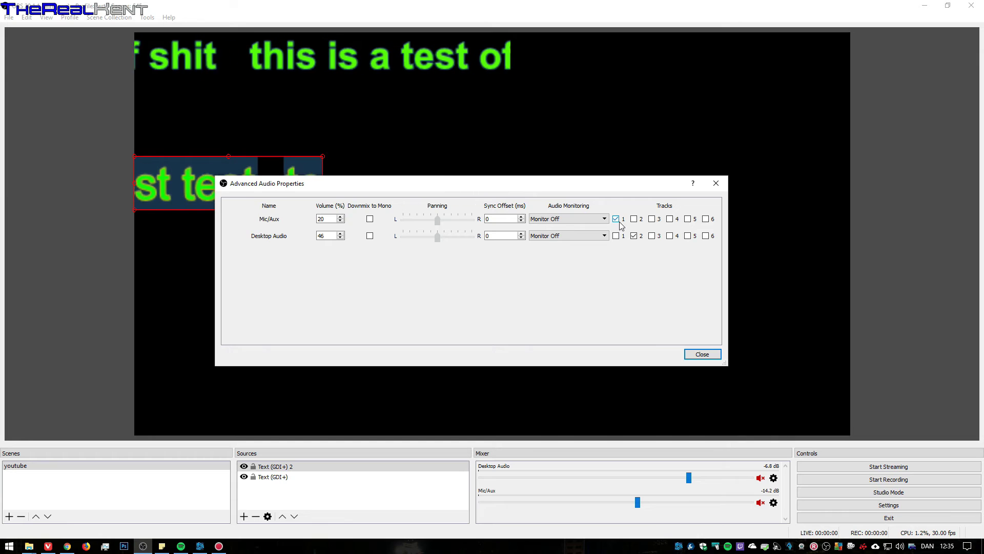
click(651, 235)
click(651, 218)
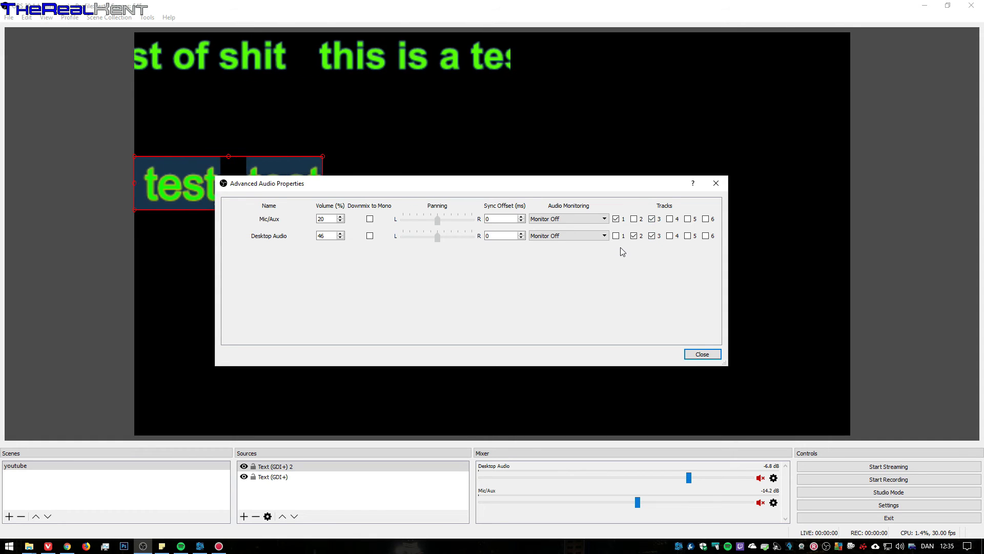